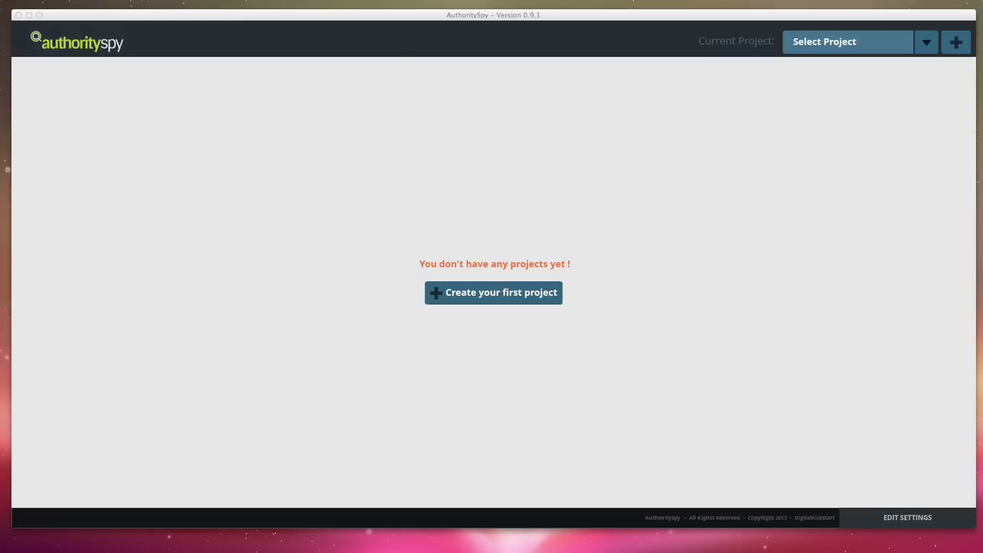
# - Create the first project and name it SEO
pyautogui.click(507, 296)
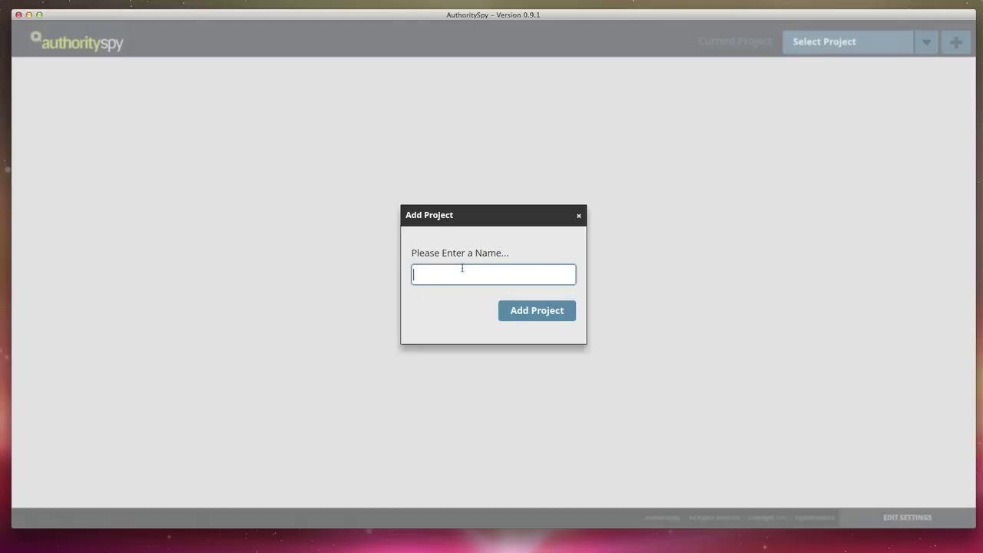
pyautogui.write('SEO')
pyautogui.click(529, 313)
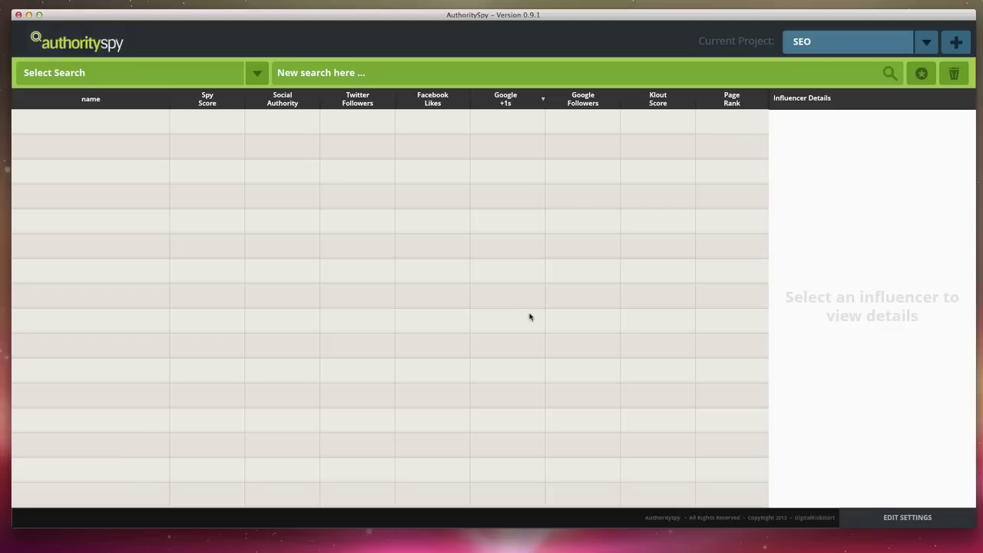
# - Run a new influencer search for "SEO Bloggers" in the SEO project
pyautogui.click(320, 74)
pyautogui.write('SEO Bloggers')
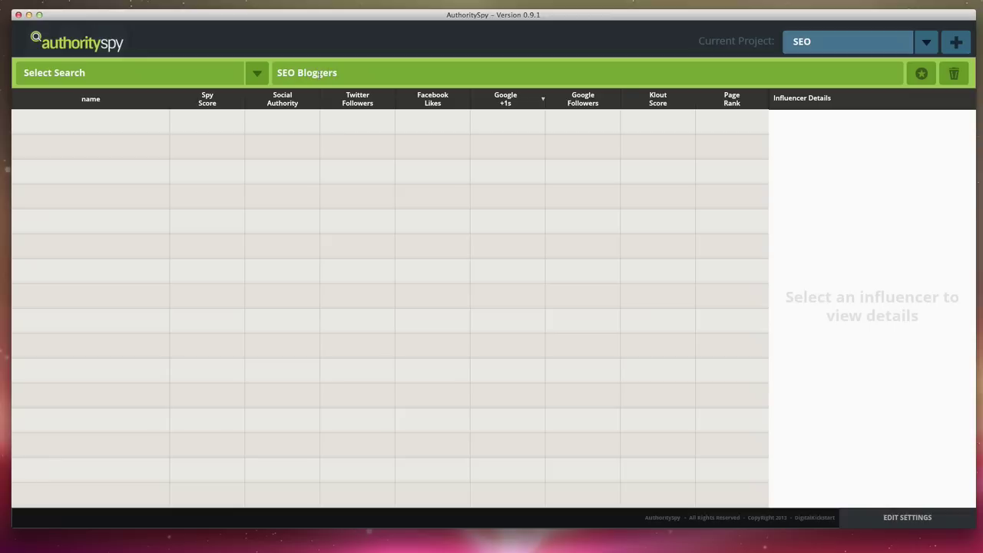
pyautogui.press('Return')
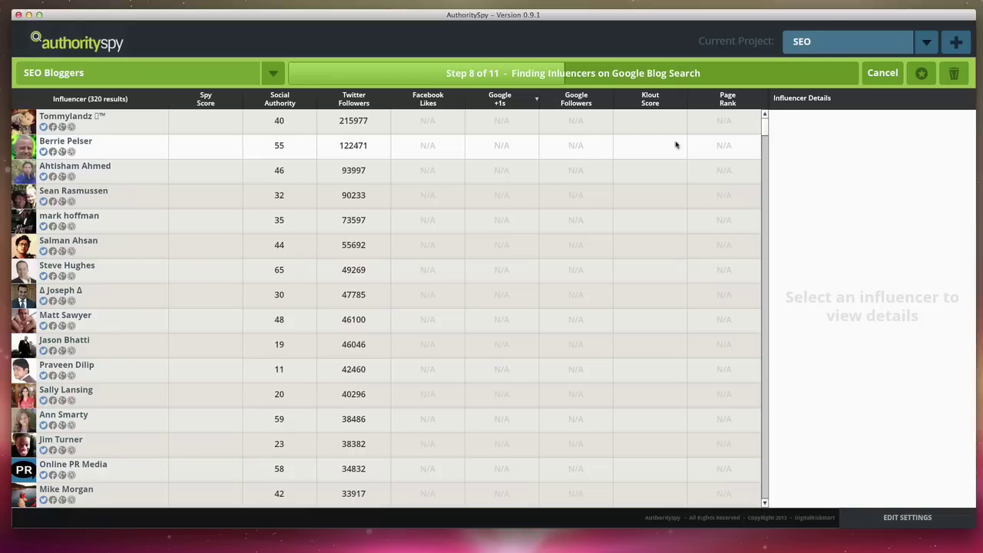
# - Look through the incoming influencer results and their social metrics while the search is running
pyautogui.moveTo(765, 124); pyautogui.dragTo(761, 191)
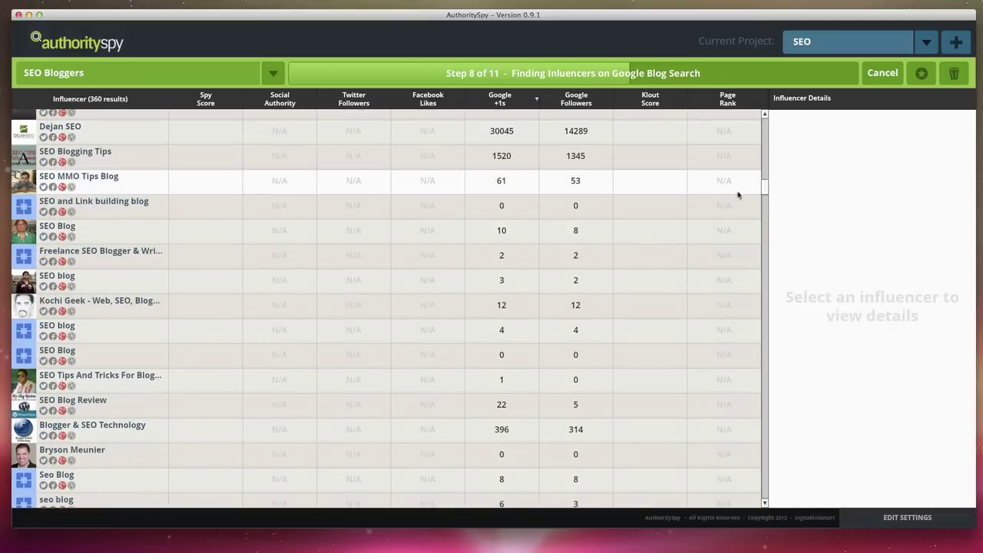
pyautogui.moveTo(762, 205); pyautogui.dragTo(763, 267)
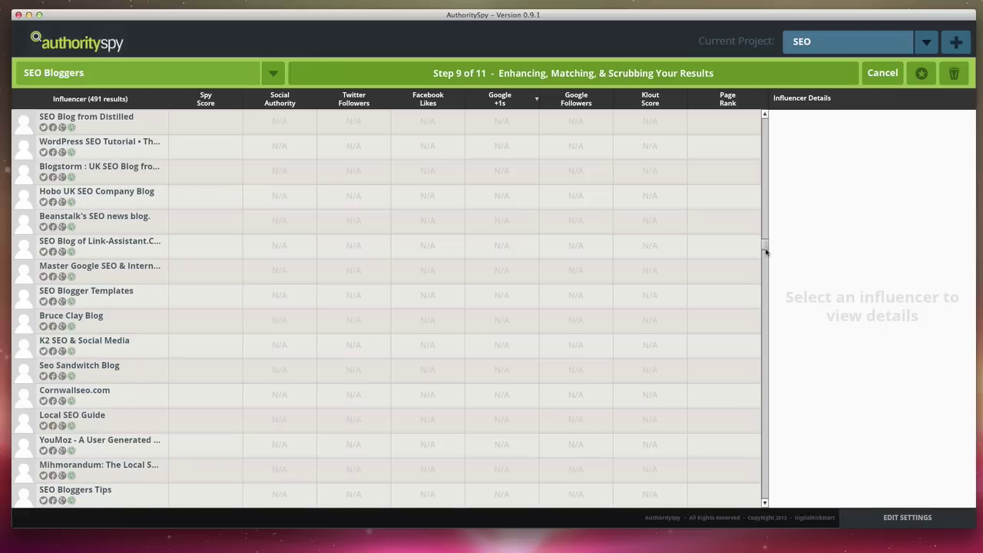
pyautogui.moveTo(766, 250); pyautogui.dragTo(767, 200)
pyautogui.scroll(1, 766, 200)
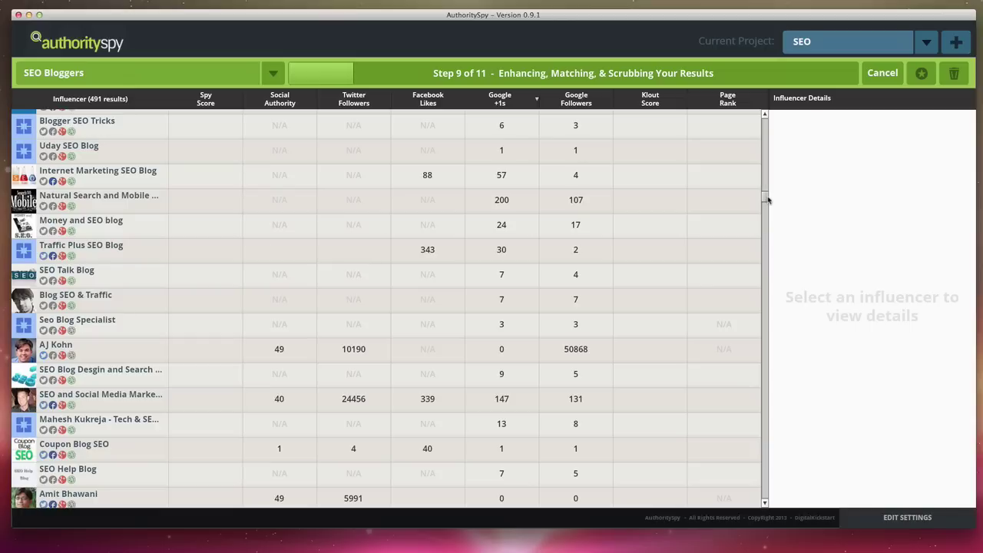
pyautogui.scroll(-3, 730, 251)
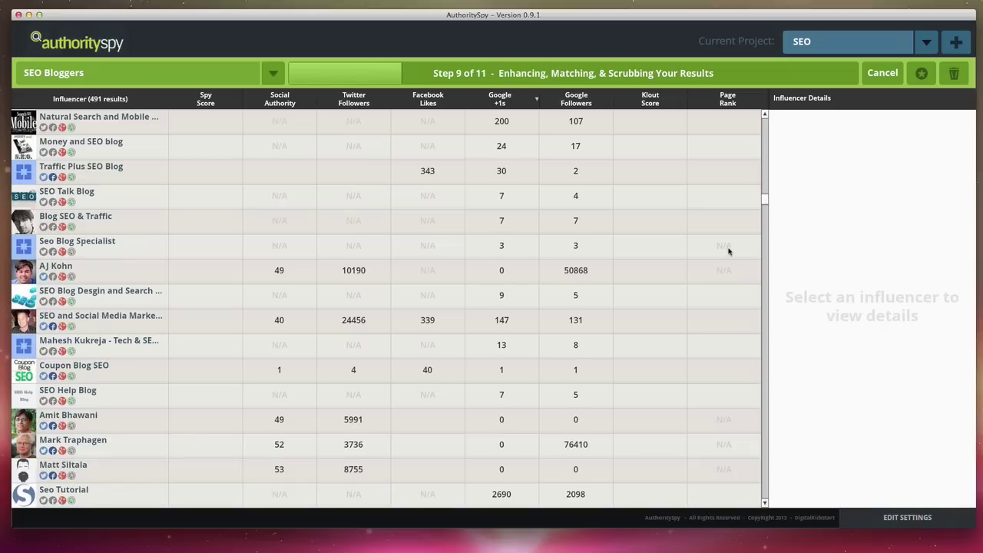
pyautogui.scroll(-2, 478, 352)
pyautogui.scroll(-3, 477, 351)
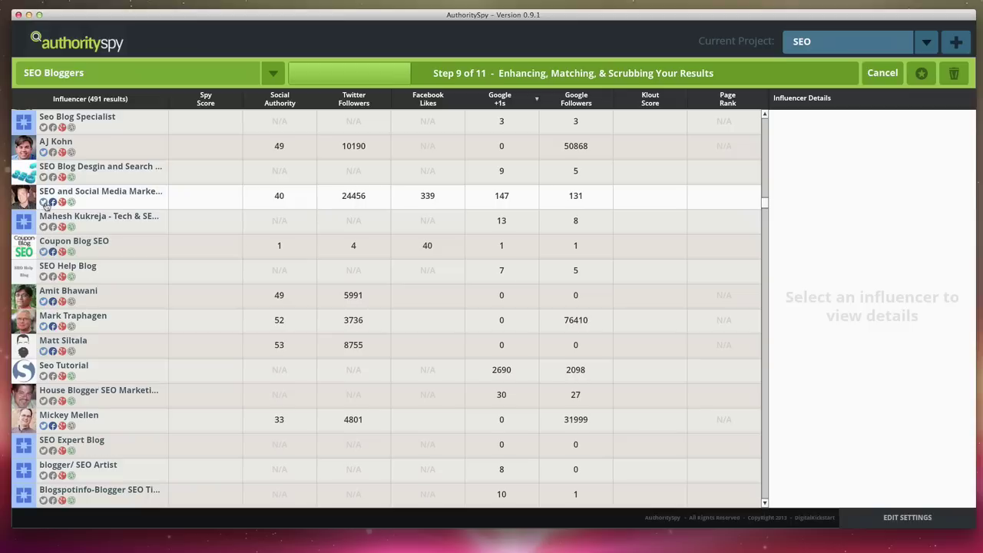
# - Open the SEO and Social Media Marketing Blog entry and review its Twitter, Facebook, Google+ and website details
pyautogui.click(240, 197)
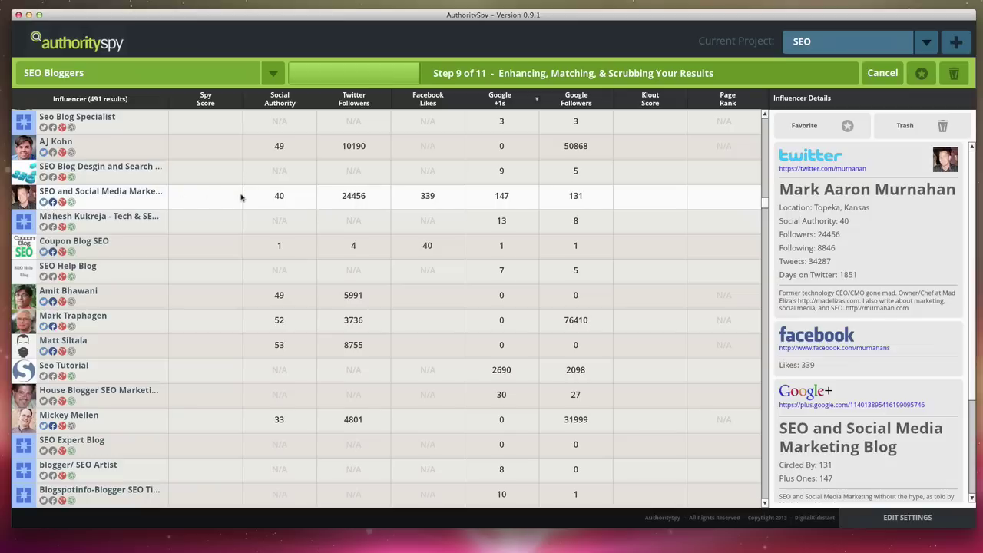
pyautogui.scroll(-2, 915, 230)
pyautogui.scroll(1, 913, 232)
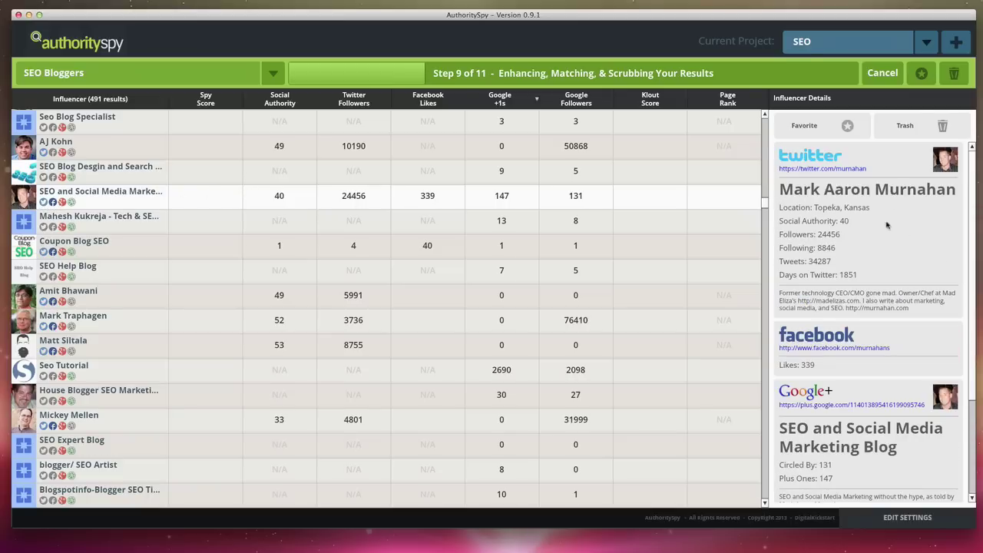
pyautogui.scroll(-3, 881, 320)
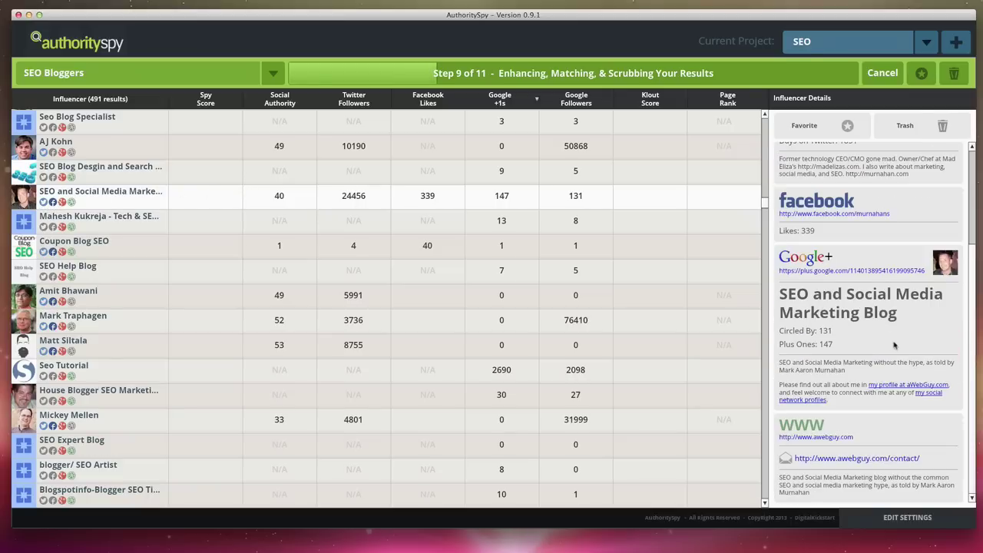
pyautogui.scroll(2, 895, 344)
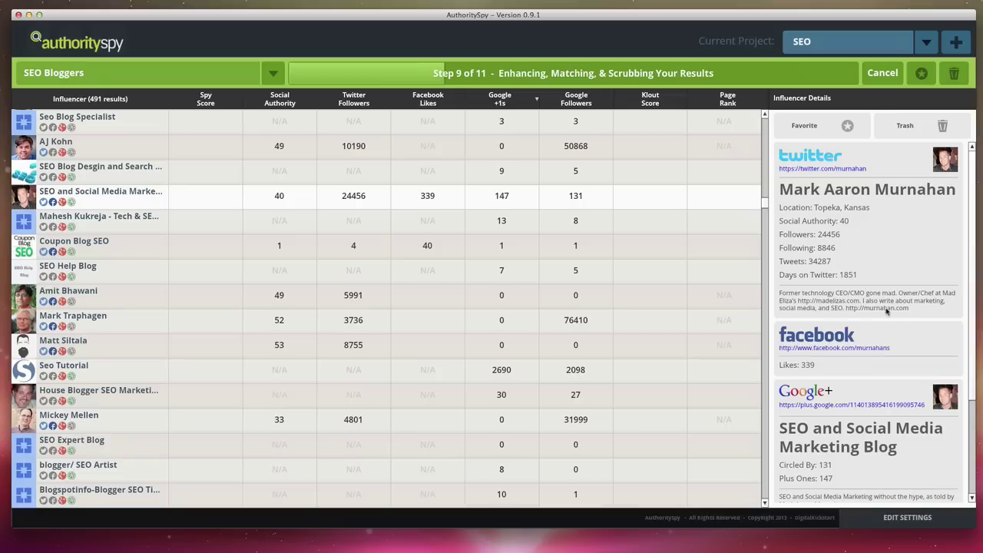
pyautogui.scroll(-3, 884, 329)
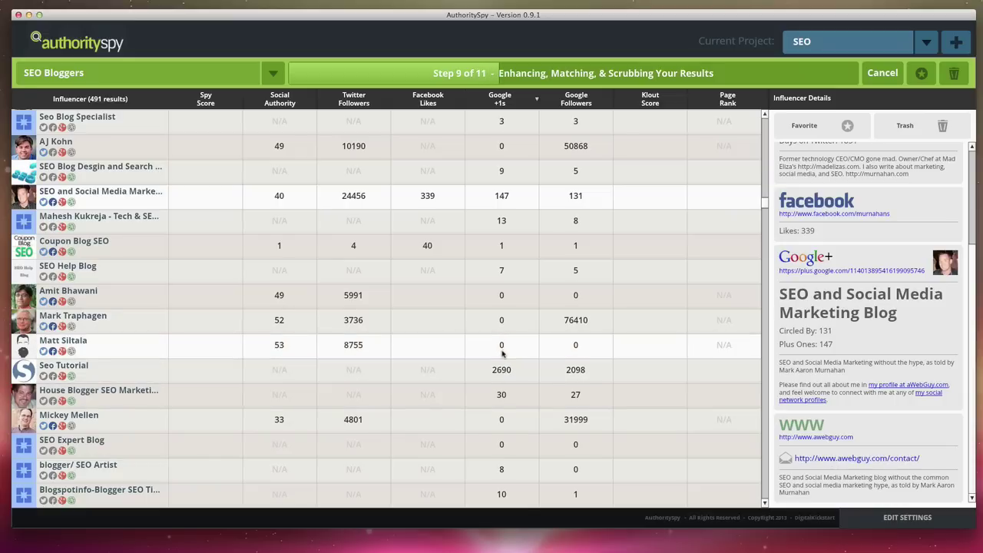
# - Find the Moz founder's entry among the results and open its influencer details
pyautogui.scroll(-3, 503, 352)
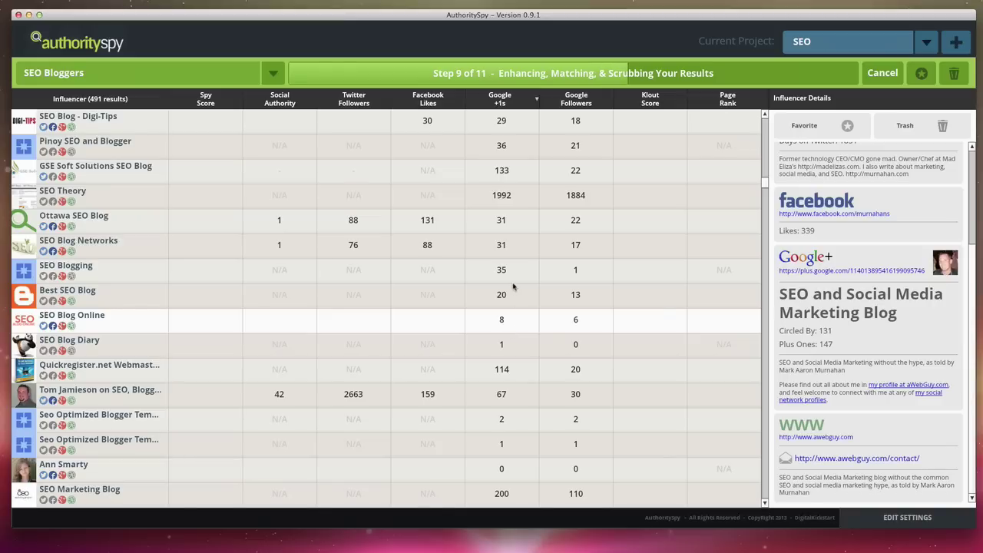
pyautogui.scroll(8, 513, 286)
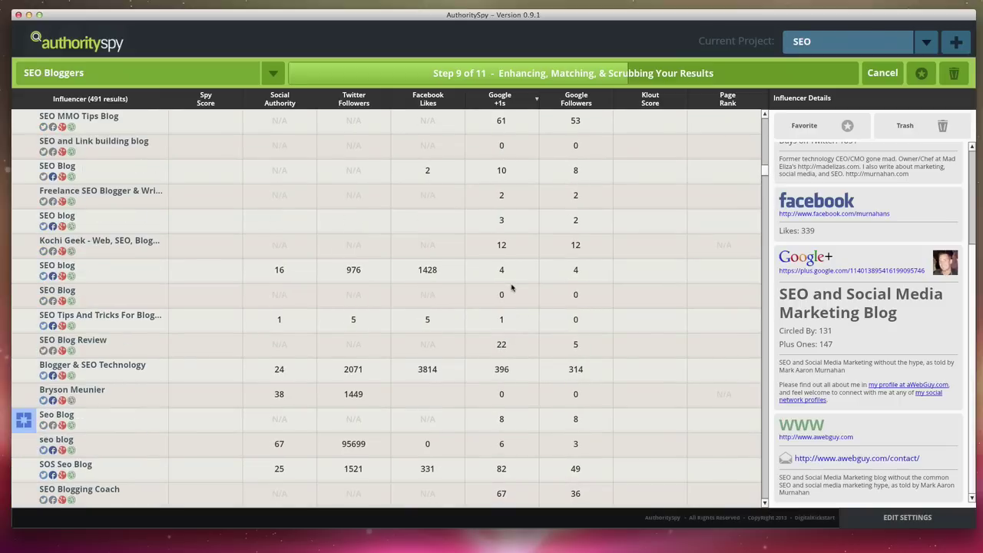
pyautogui.scroll(5, 513, 286)
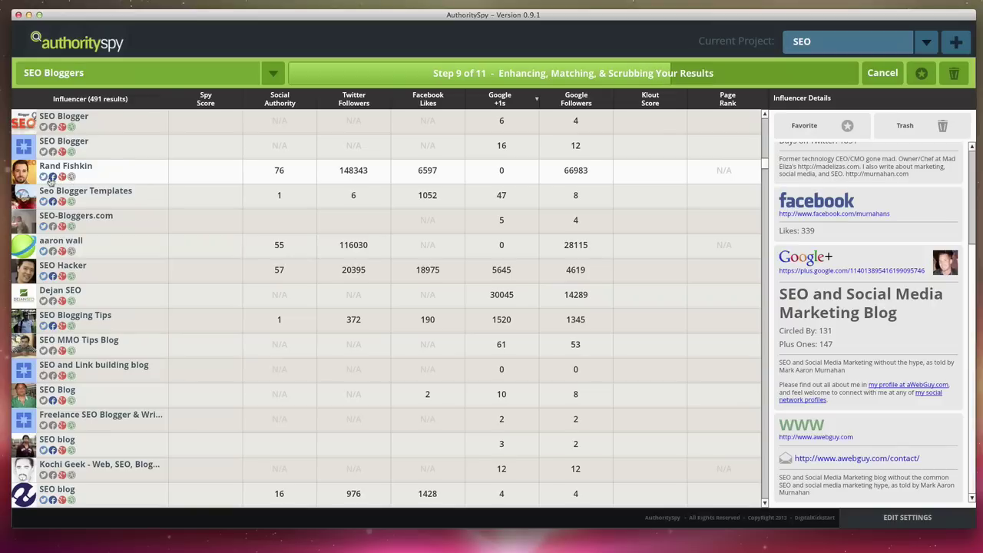
pyautogui.click(180, 175)
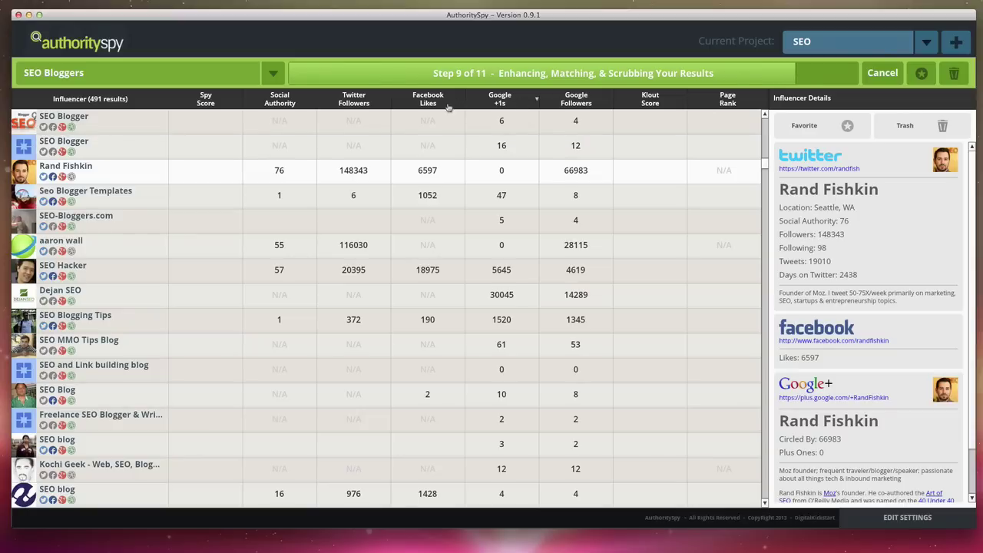
# - Sort the influencer list by Google +1s from highest to lowest
pyautogui.click(530, 103)
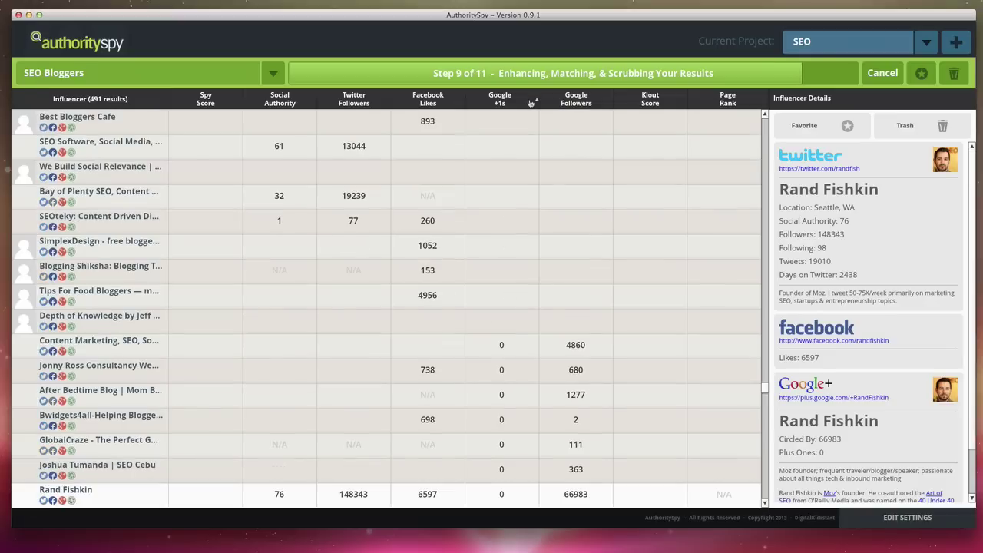
pyautogui.click(530, 103)
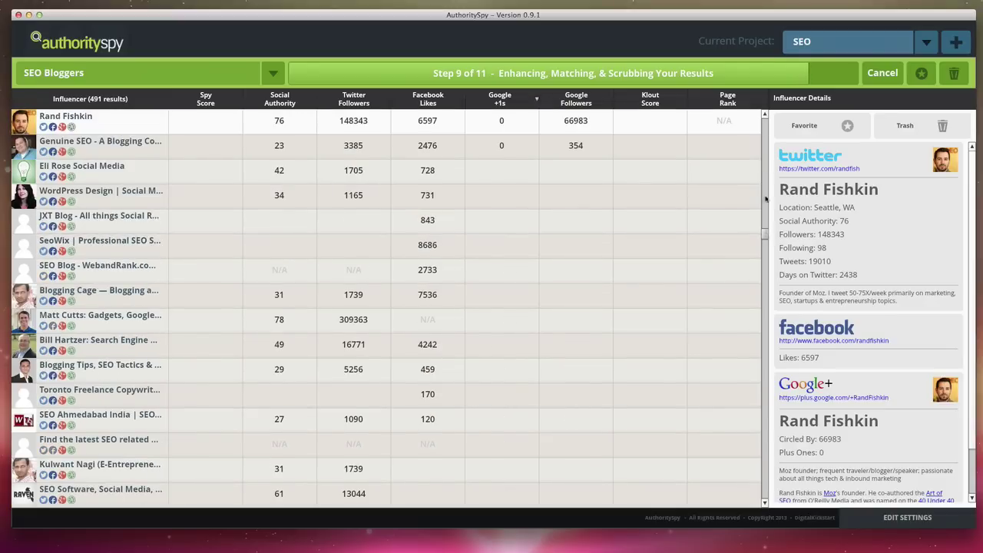
pyautogui.click(334, 118)
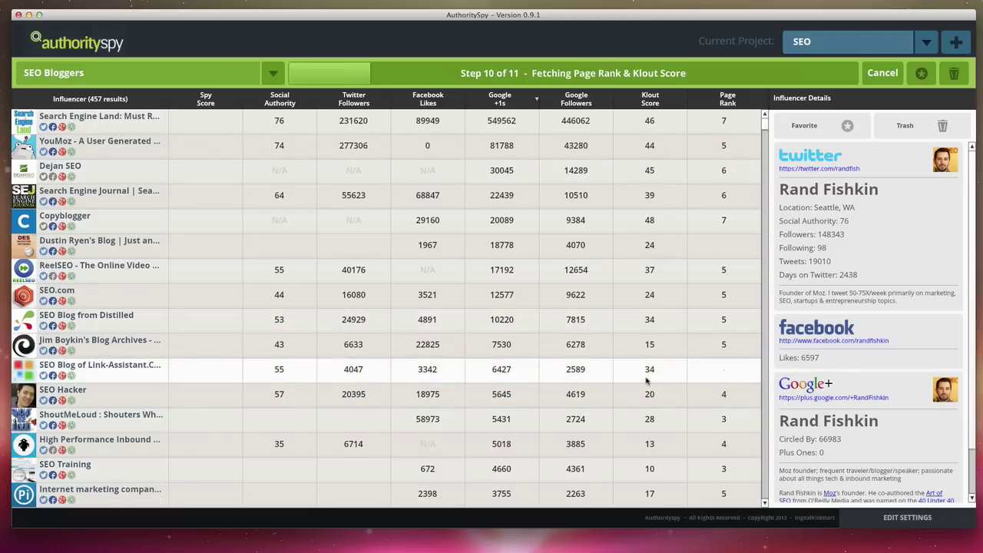
# - Check the Klout Score and Page Rank columns, and review the SEO.com entry's social profiles and website contact link
pyautogui.scroll(-5, 611, 346)
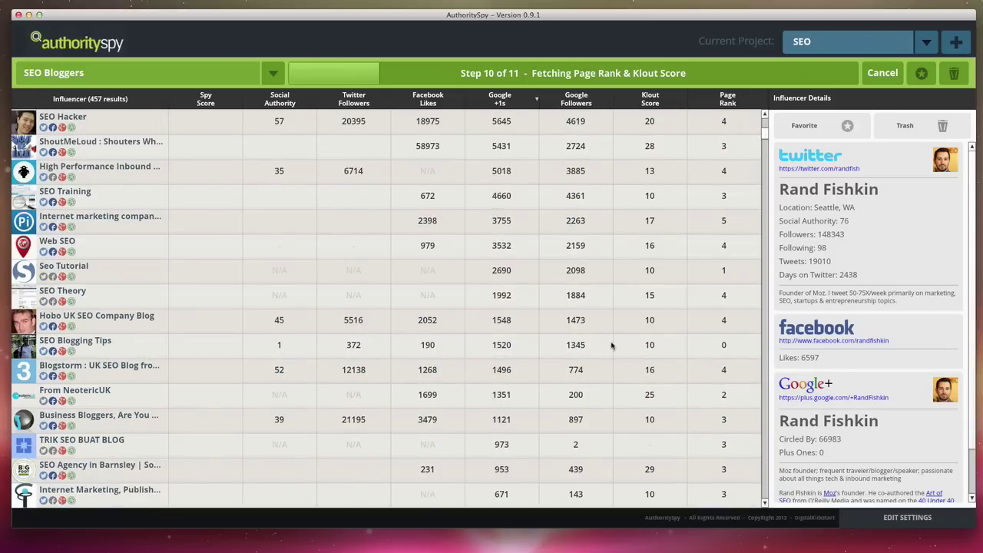
pyautogui.scroll(-5, 611, 345)
pyautogui.moveTo(764, 138); pyautogui.dragTo(764, 117)
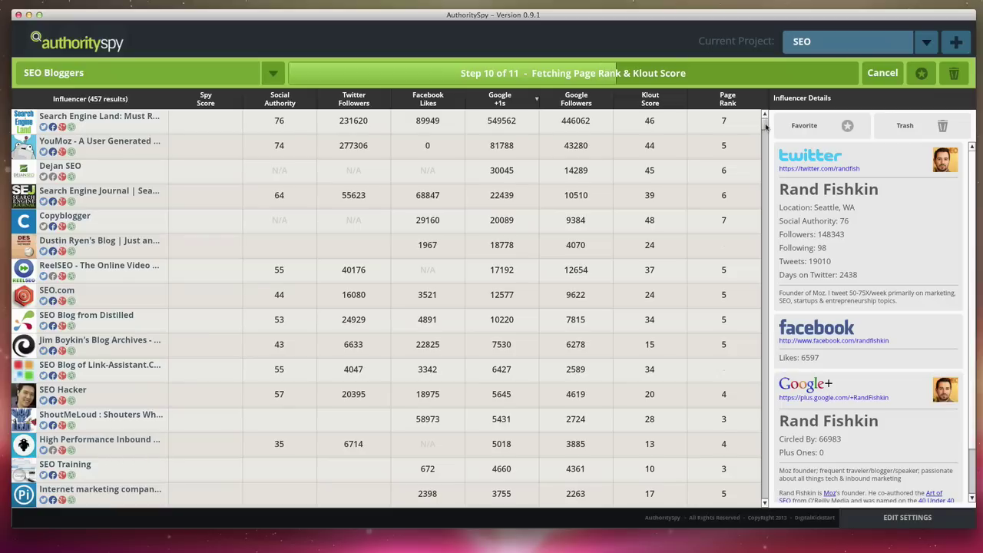
pyautogui.click(235, 274)
pyautogui.click(248, 293)
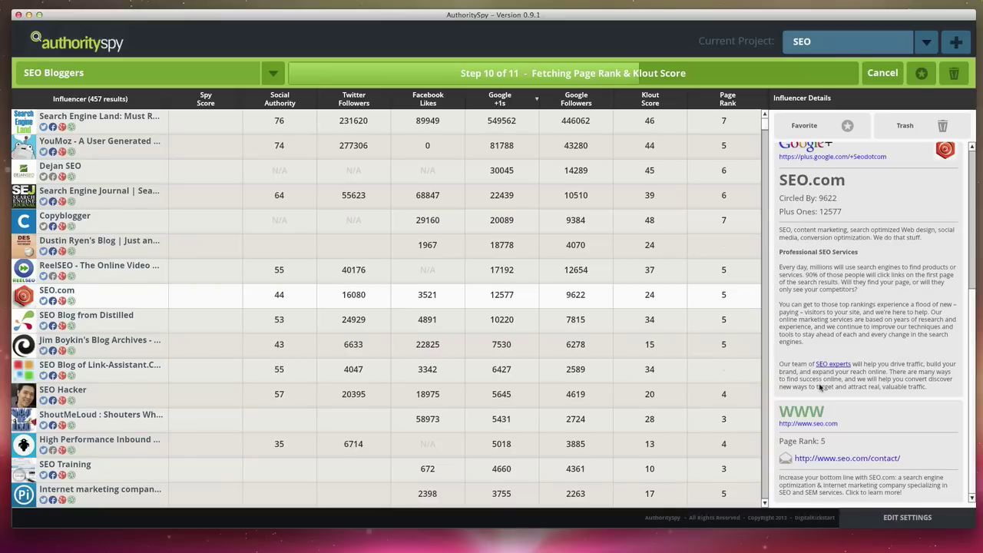
pyautogui.scroll(-5, 821, 390)
pyautogui.scroll(5, 843, 462)
pyautogui.scroll(-5, 843, 461)
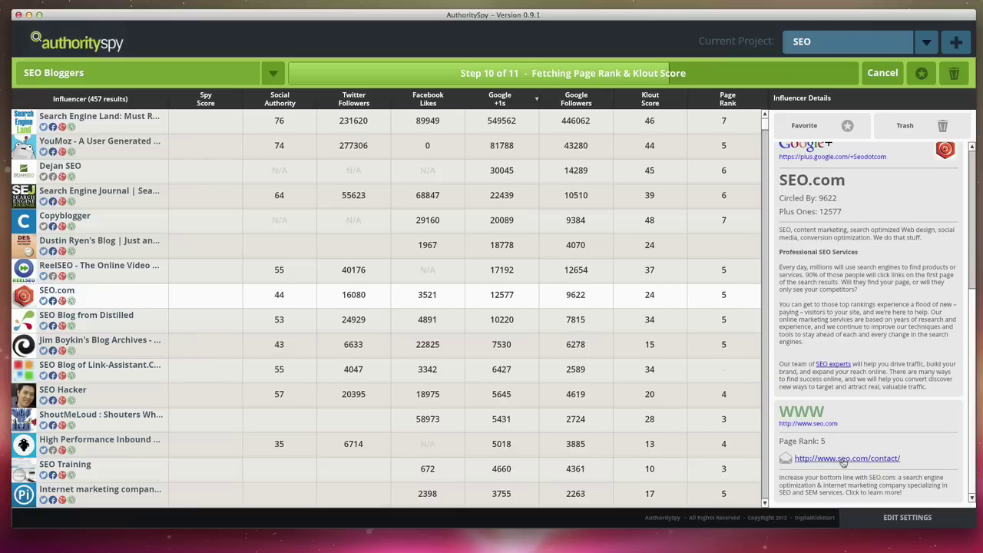
pyautogui.scroll(5, 843, 459)
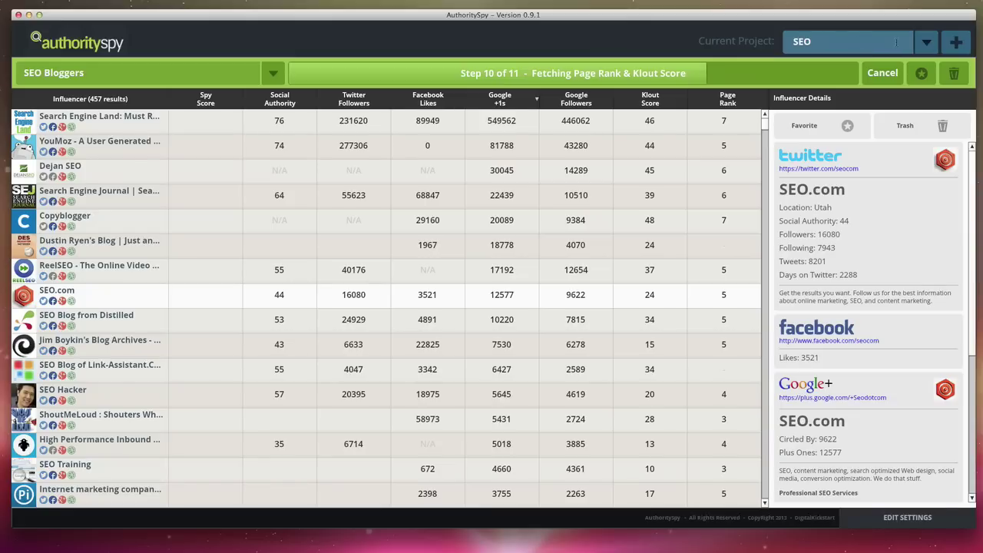
# - Check which saved searches are available in the project, keeping SEO Bloggers selected
pyautogui.click(272, 76)
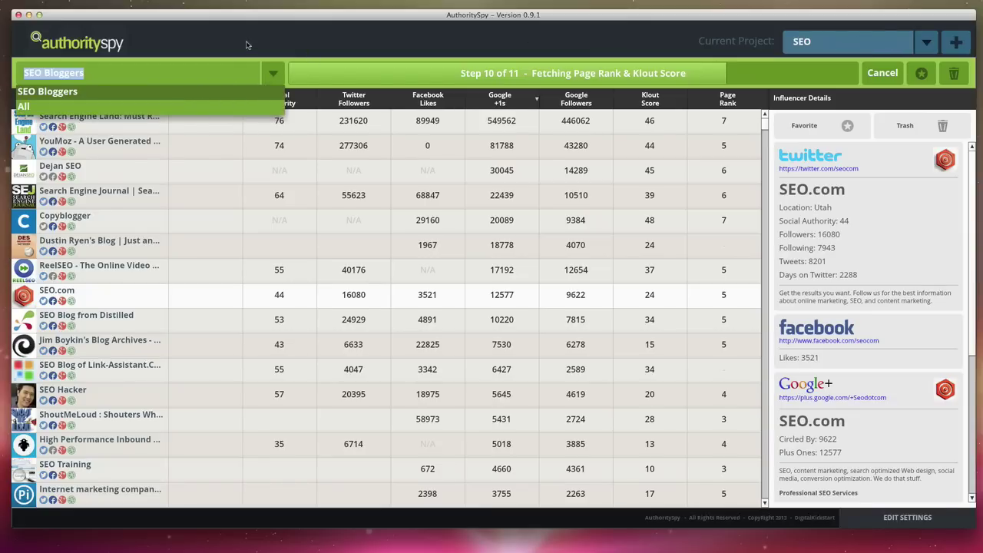
pyautogui.click(249, 46)
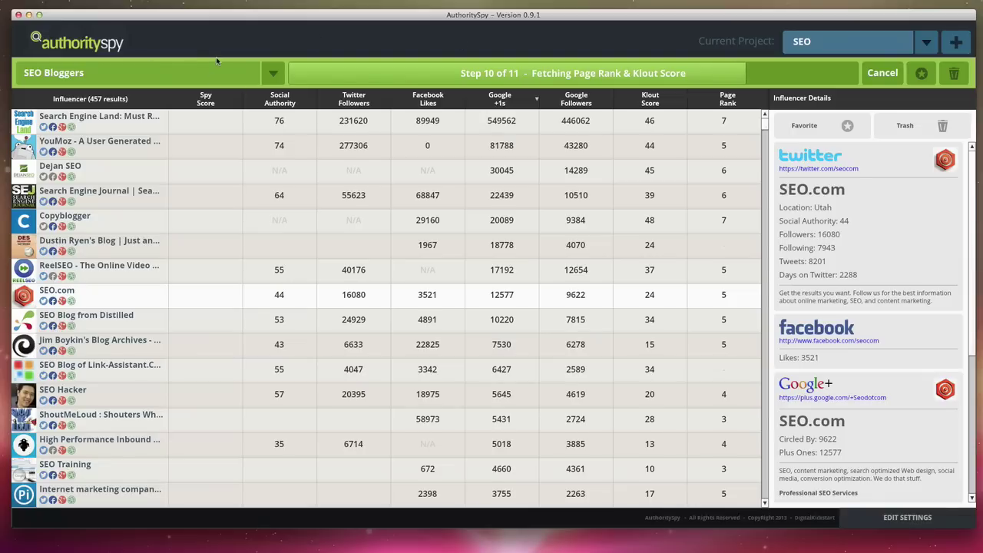
# - Mark Search Engine Journal, ReelSEO, Search Engine Land and the SEO Blog of Link-Assistant as favorites
pyautogui.click(279, 193)
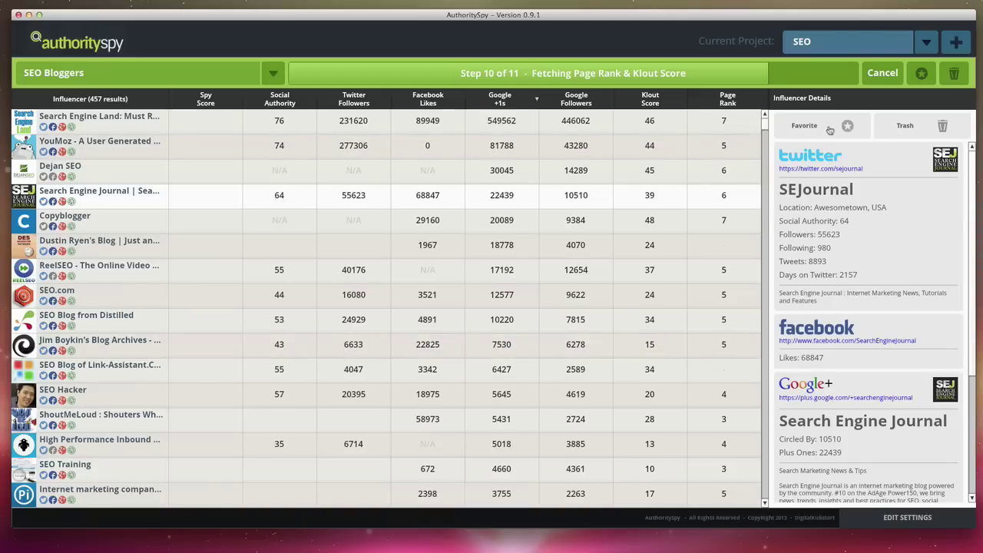
pyautogui.click(841, 127)
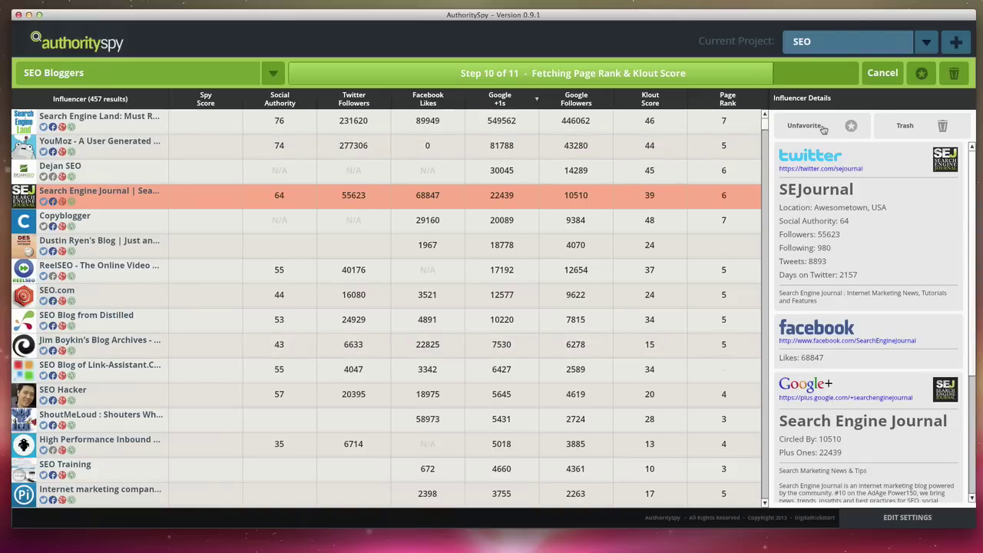
pyautogui.click(413, 271)
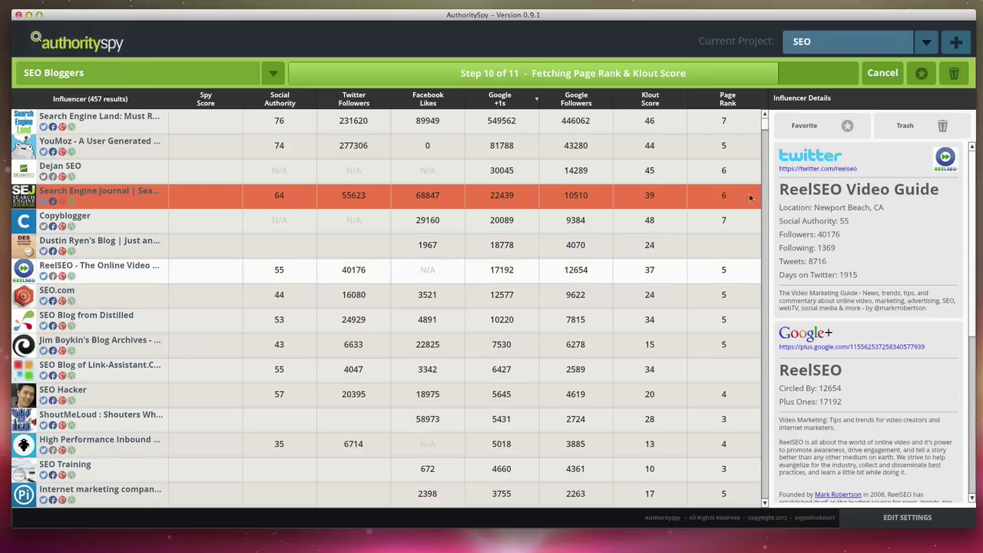
pyautogui.click(323, 123)
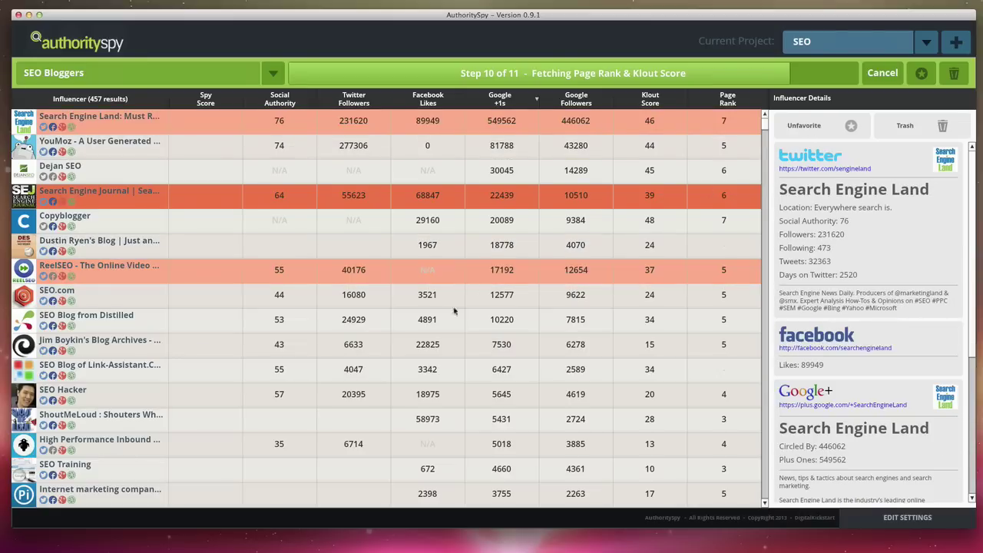
pyautogui.click(453, 368)
pyautogui.click(805, 131)
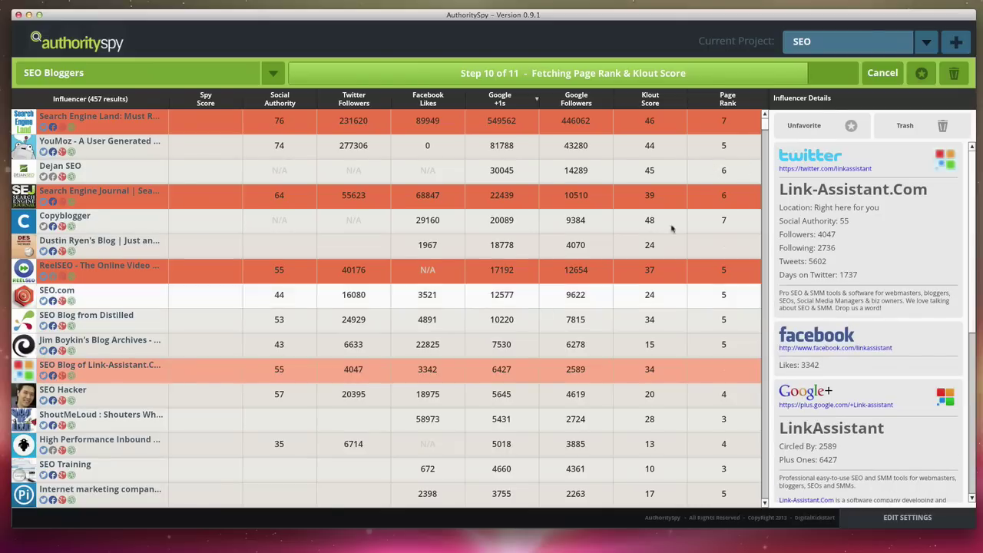
# - Filter the results to favorites only, and restore the full influencer list
pyautogui.click(920, 74)
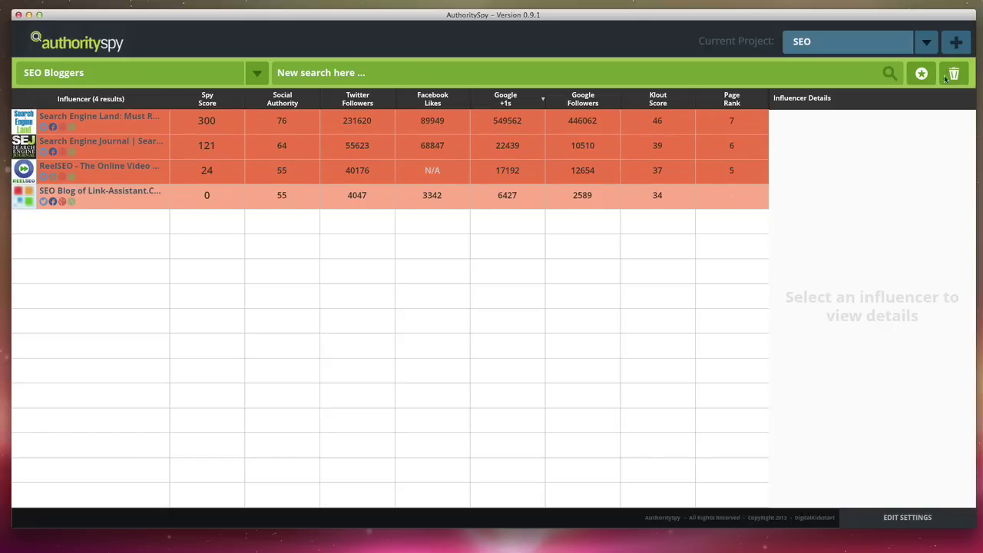
pyautogui.click(922, 73)
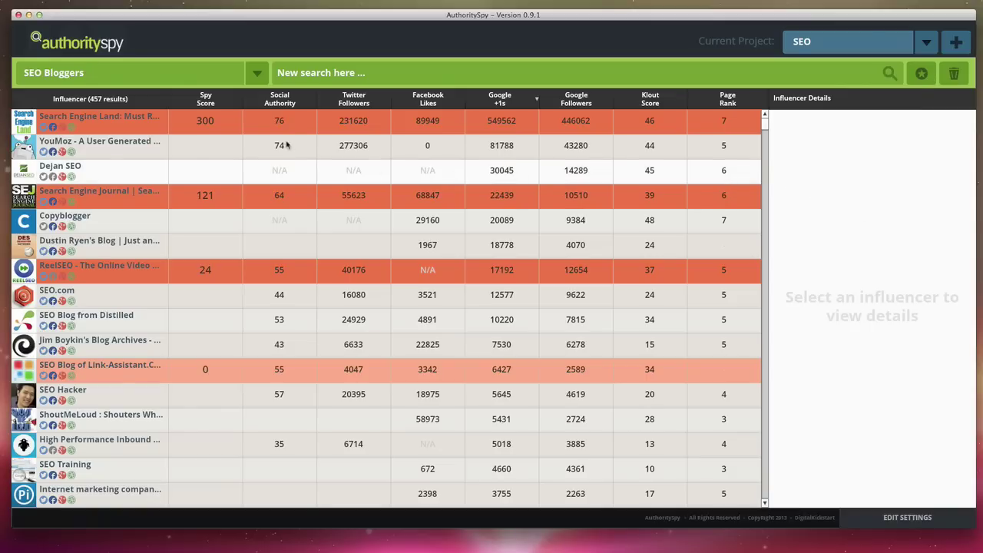
# - Browse the full results, open the Blogger & SEO Technology entry's details, and return to the highest-ranked influencers
pyautogui.scroll(-3, 224, 168)
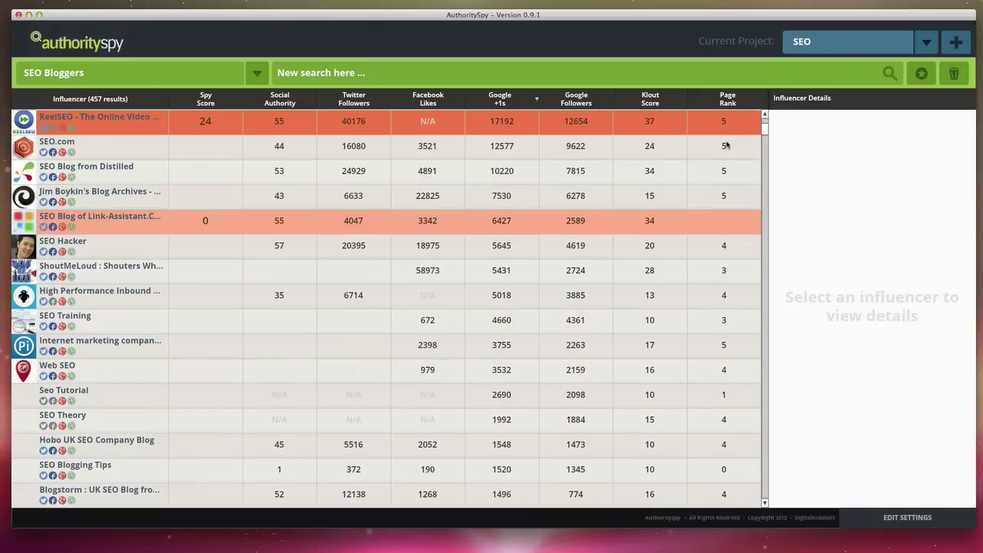
pyautogui.scroll(-10, 764, 121)
pyautogui.scroll(3, 765, 115)
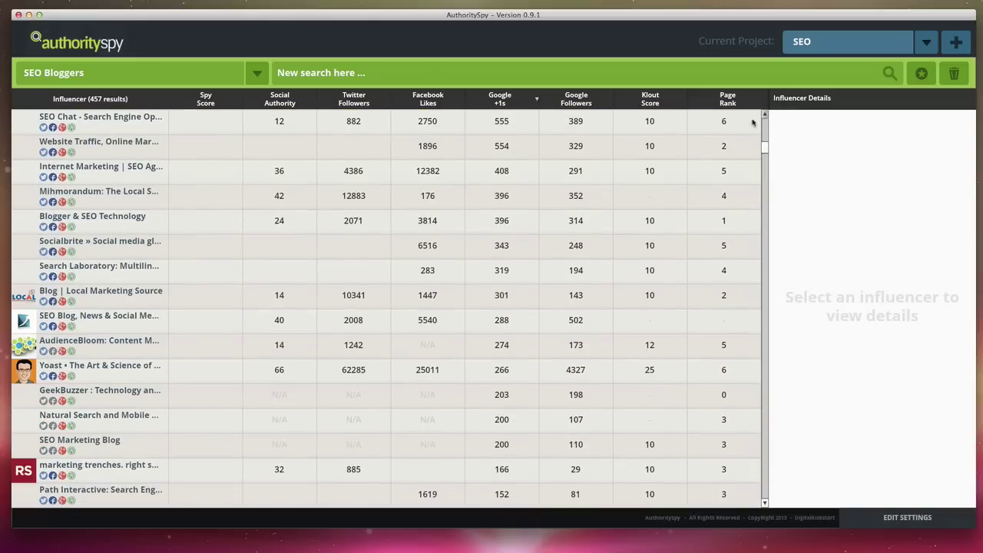
pyautogui.click(463, 219)
pyautogui.scroll(10, 462, 219)
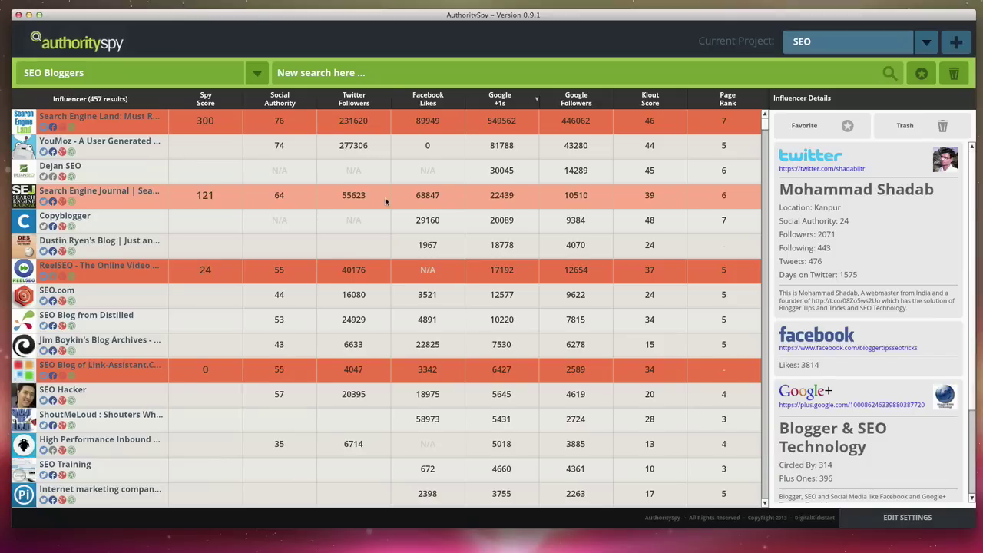
pyautogui.click(971, 3)
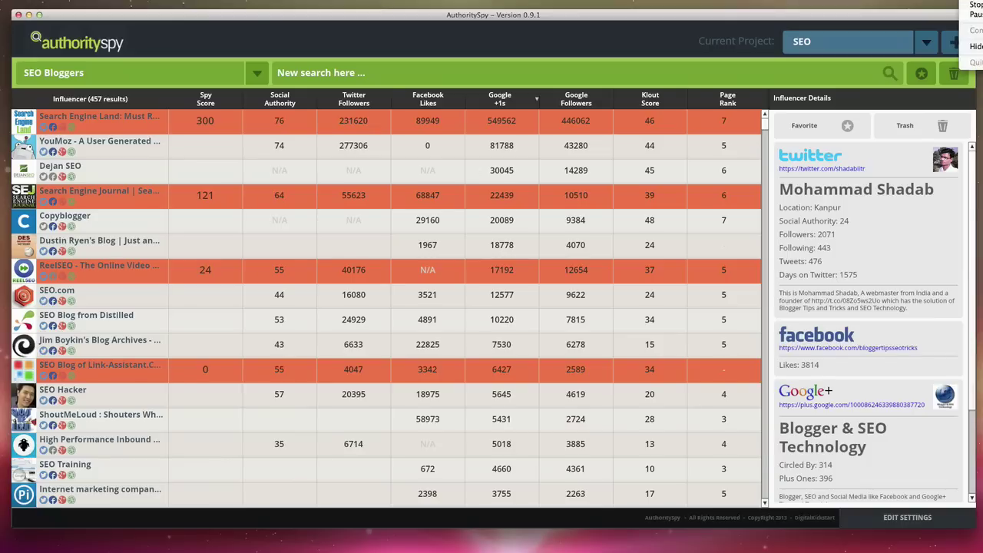